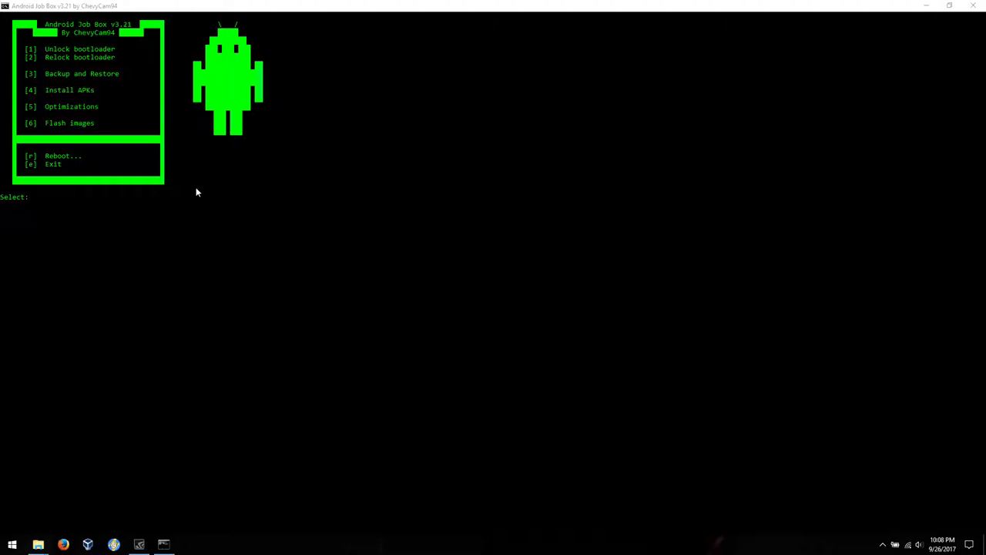
In the Job Box console, go to Backup and Restore (3), then Backup (b), and enter f.
click(426, 158)
text(3)
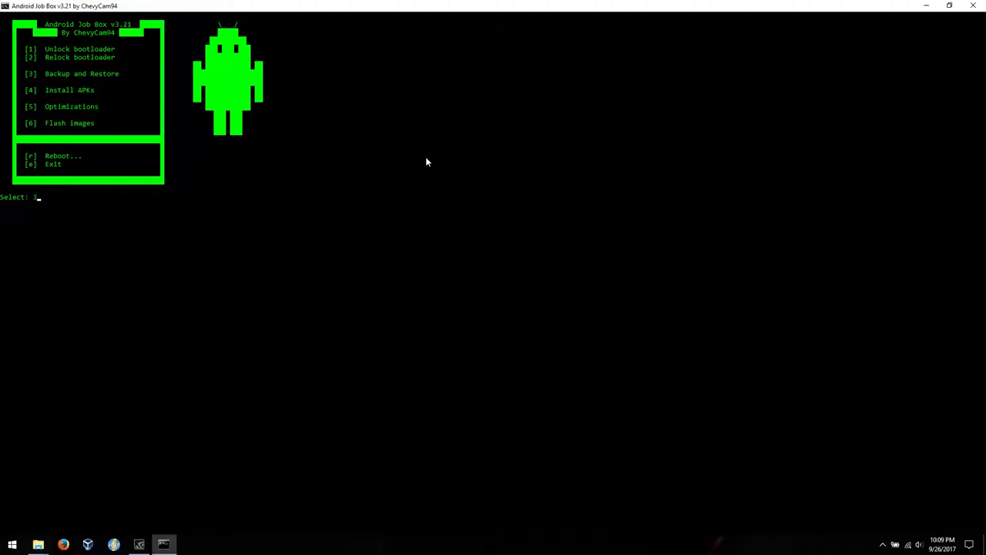
key(Return)
text(b)
key(Return)
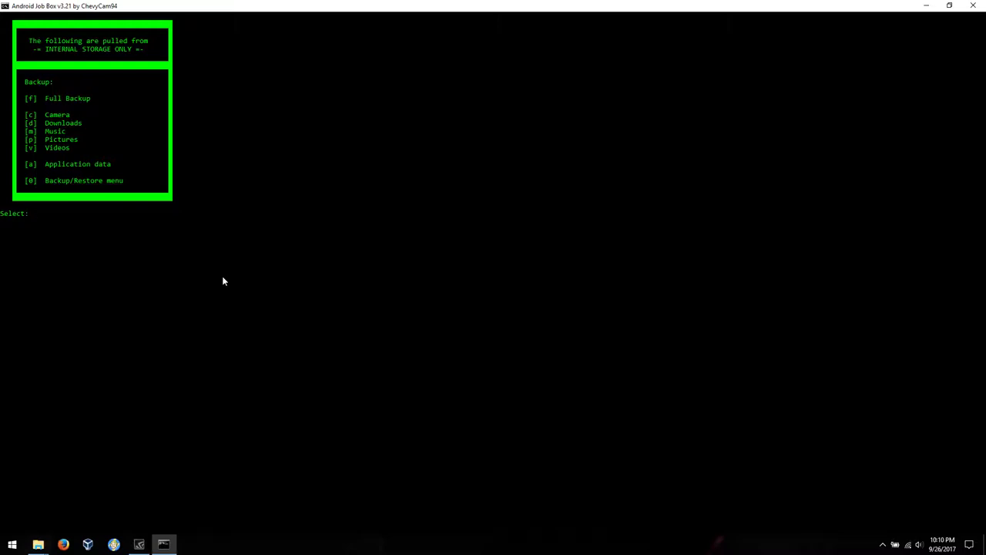
text(f)
Confirm Full Backup and list the open File Explorer windows from the taskbar.
key(Return)
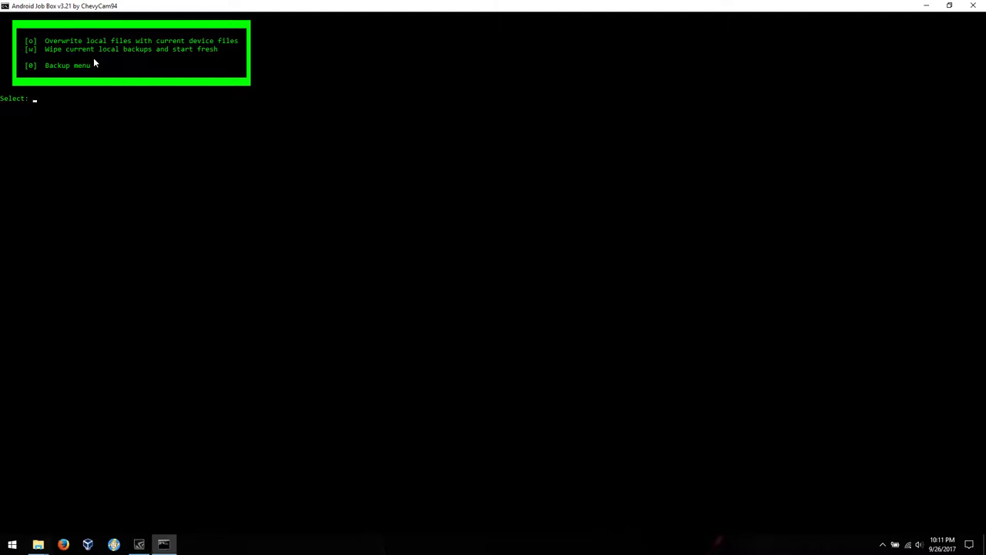
click(38, 544)
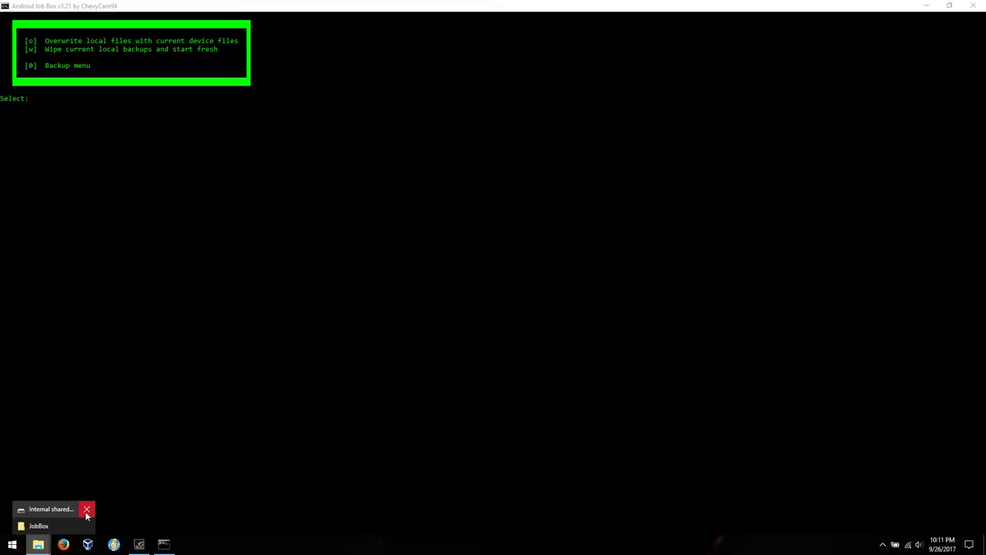
Close the phone storage window, snap JobBox right, maximize the console, and wipe old backups (w) for a fresh backup.
click(86, 510)
click(46, 526)
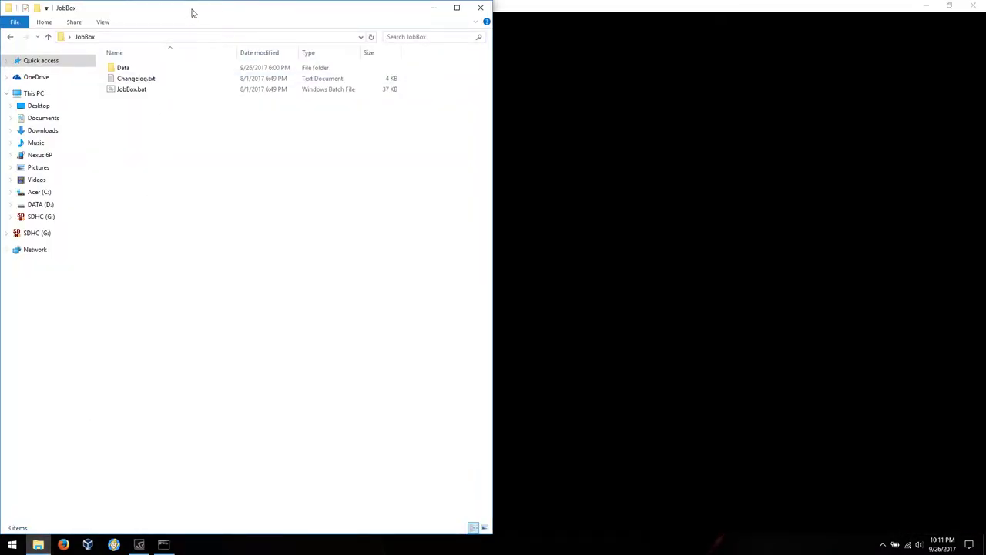
drag(193, 13, 985, 77)
key(Return)
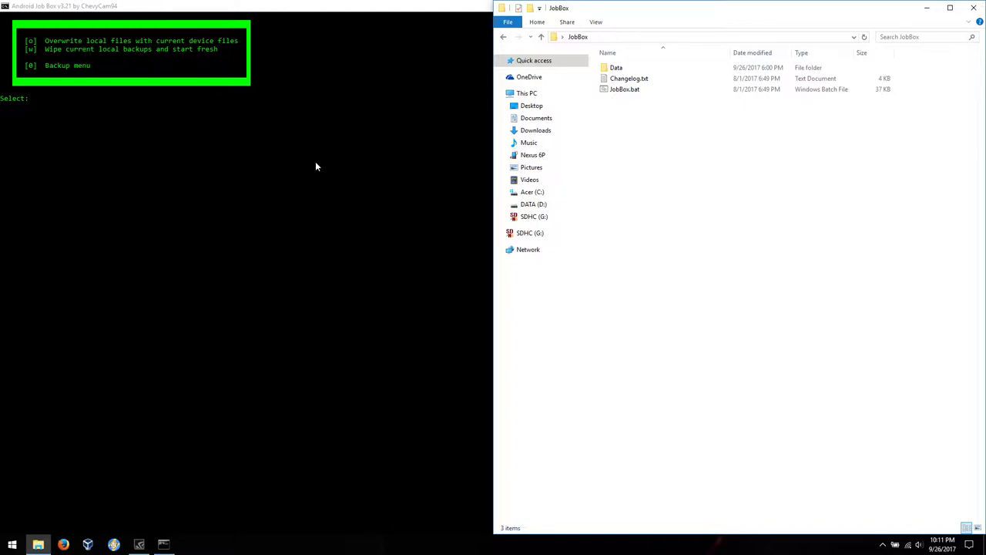
key(super+Up)
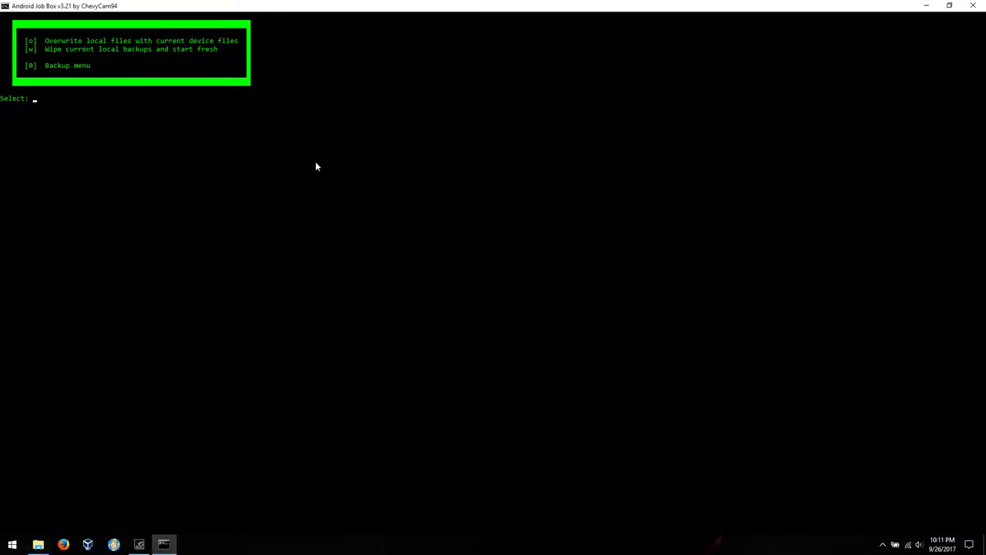
text(w)
key(Return)
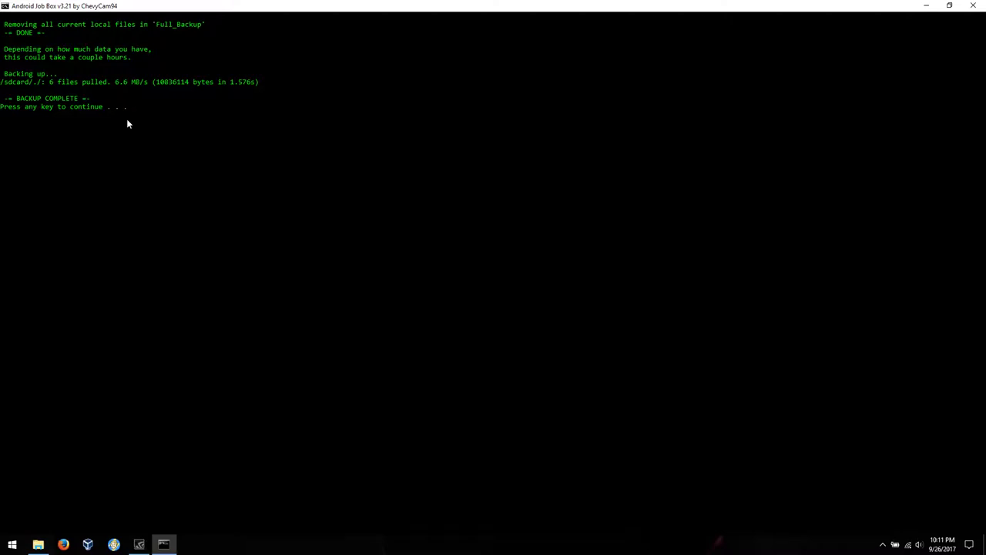
Select all 12 items in JobBox > Backup and view their Properties: 6 files, 41 folders, 10.3 MB.
key(Return)
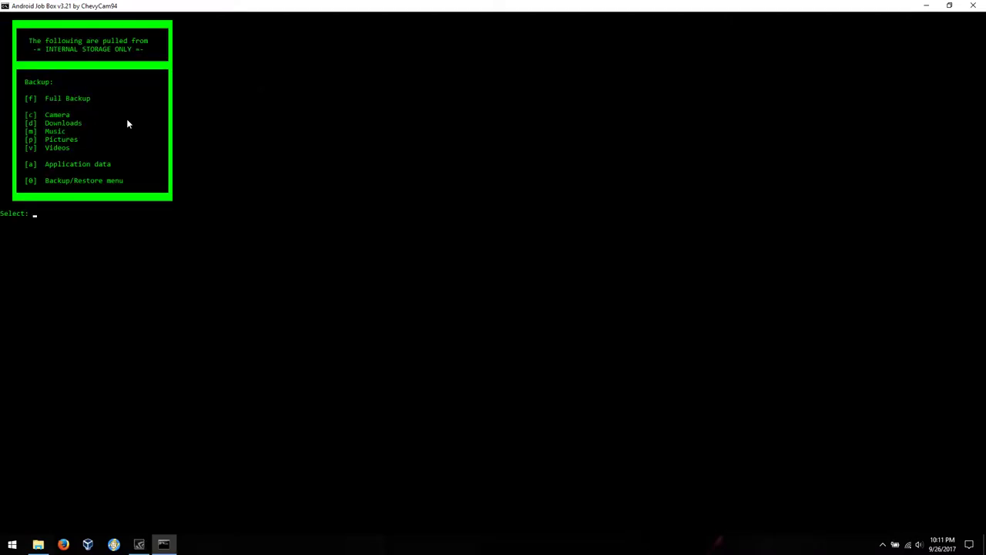
click(37, 543)
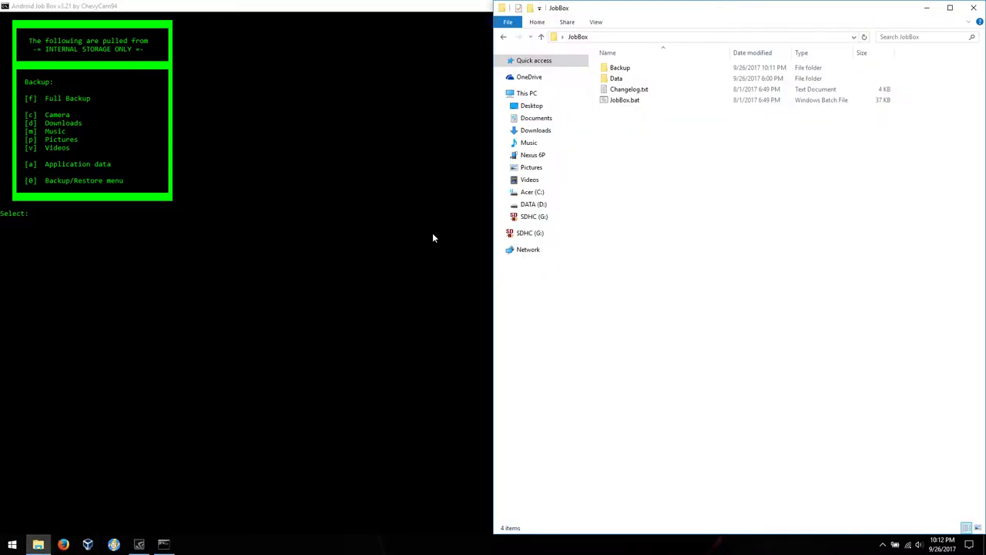
double_click(629, 70)
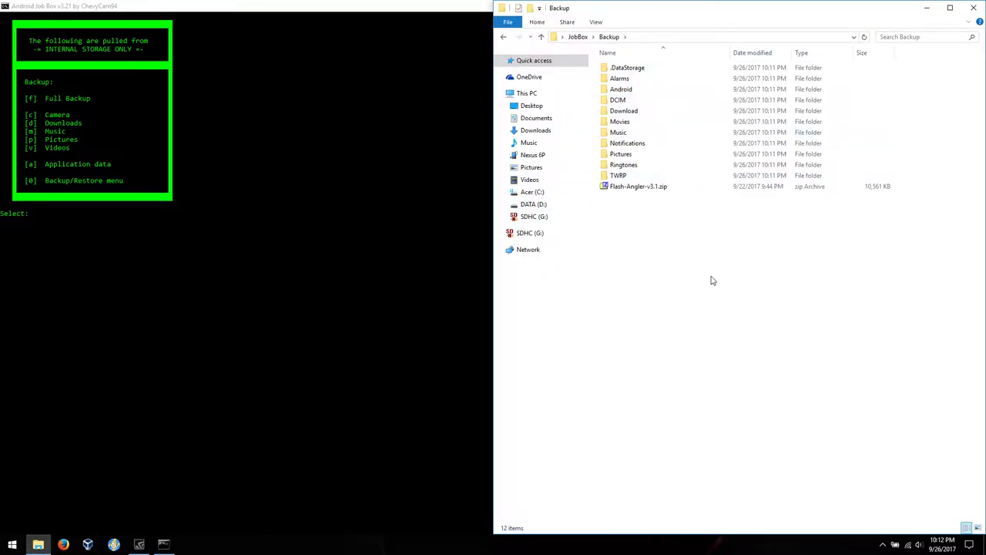
drag(711, 275, 632, 70)
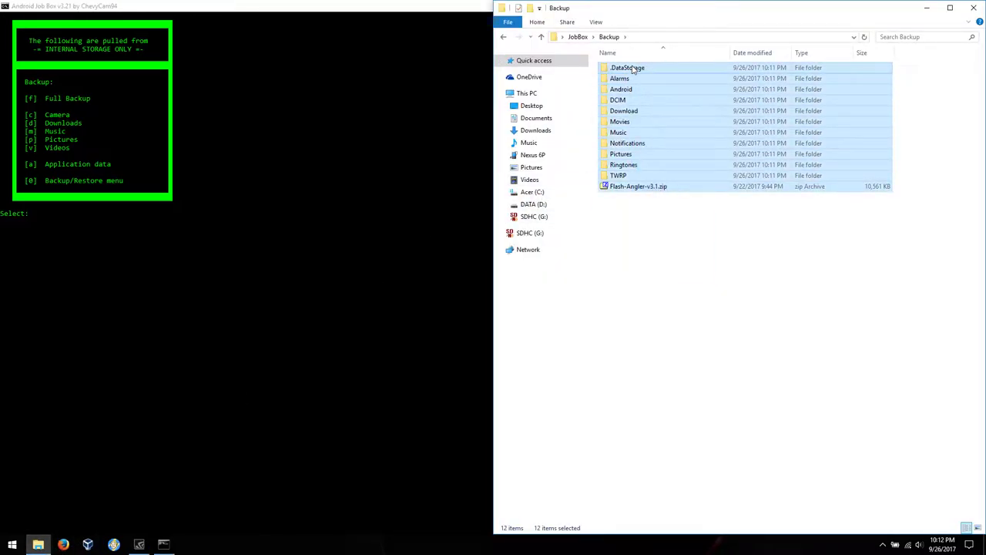
right_click(632, 69)
click(664, 274)
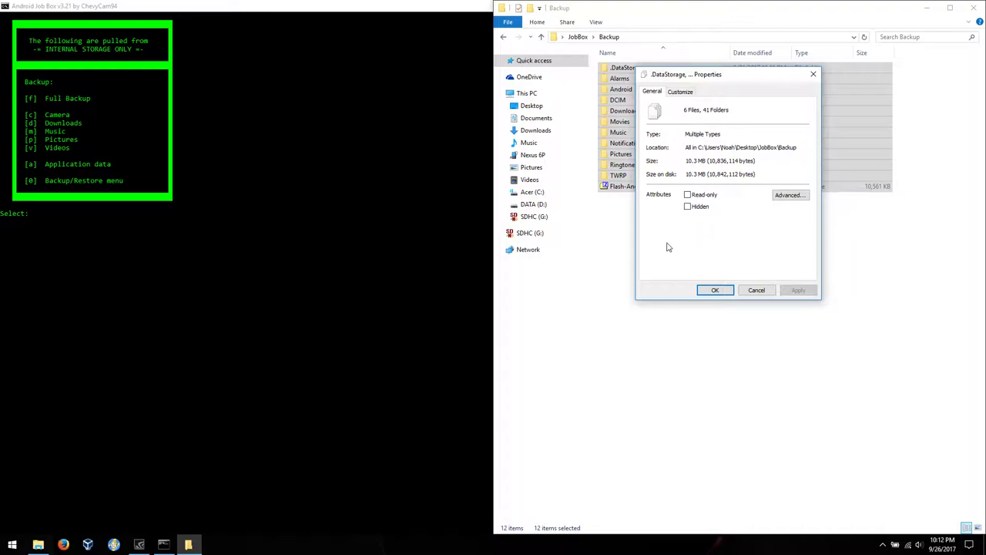
drag(699, 77, 736, 259)
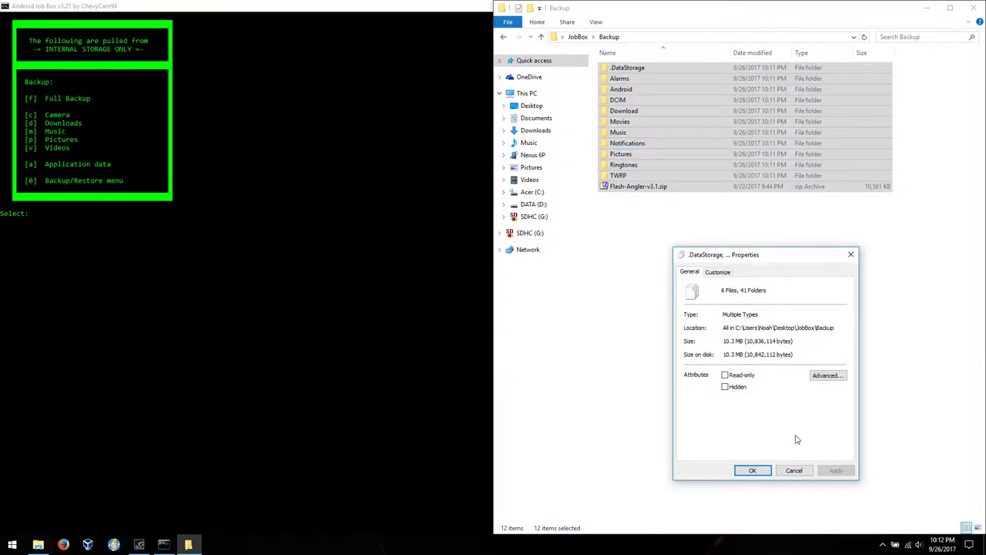
Cancel the Properties summary for the 12 Backup items.
click(796, 470)
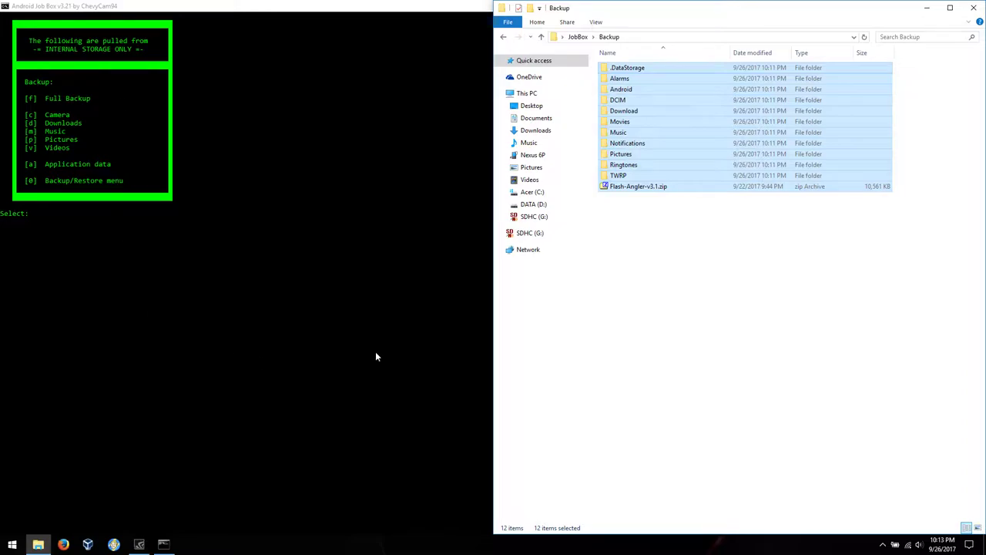
Browse the Ringtones and Pictures folders inside the JobBox Backup folder, returning to its listing.
click(626, 294)
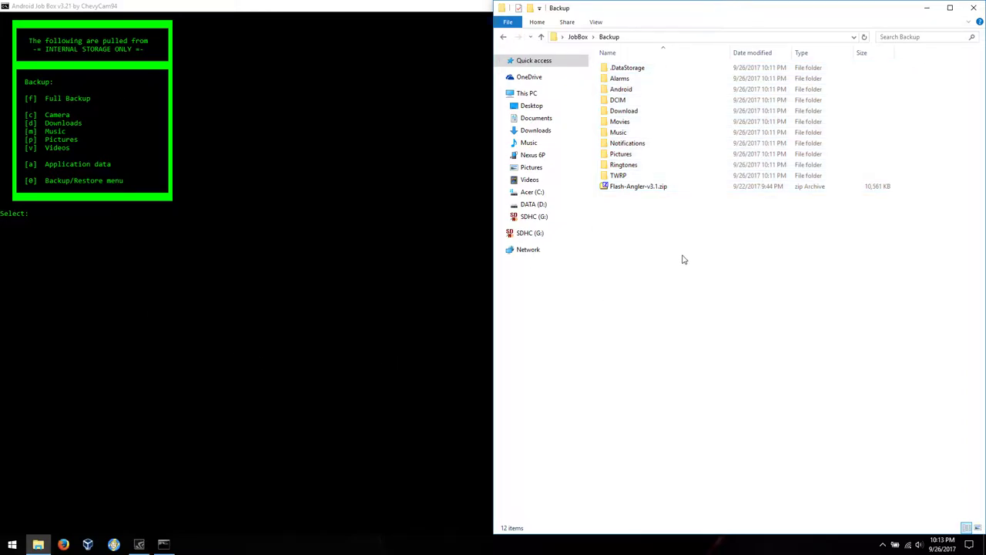
double_click(625, 166)
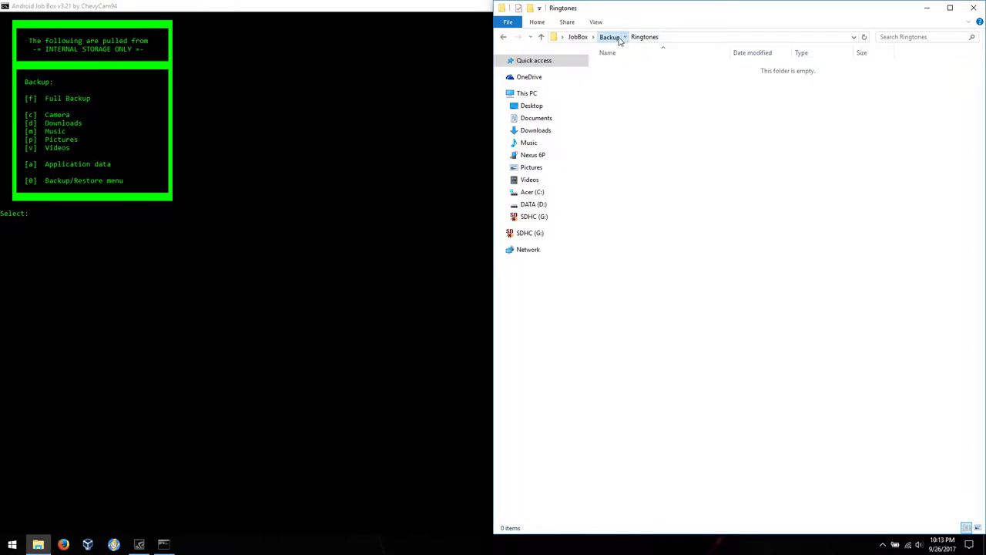
click(610, 37)
click(625, 155)
double_click(627, 156)
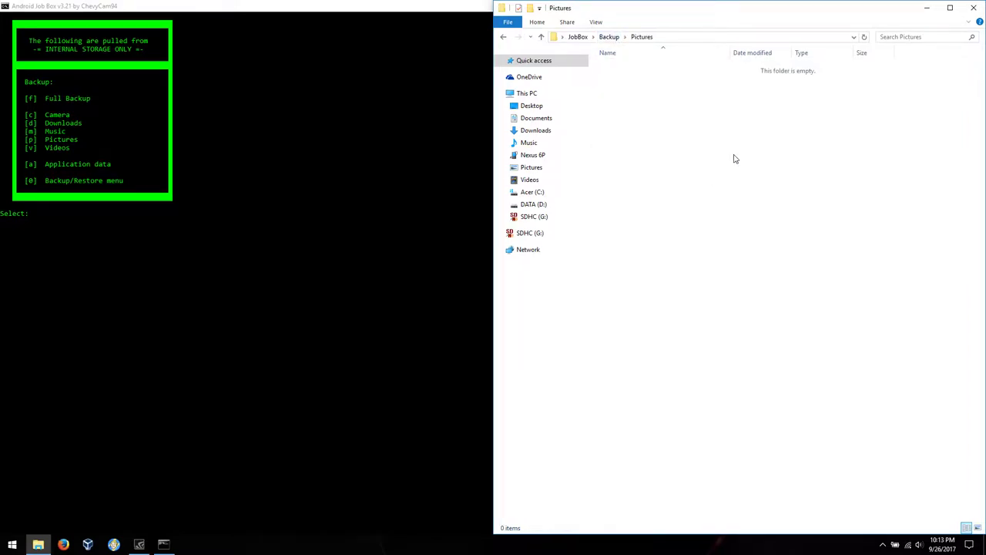
click(607, 38)
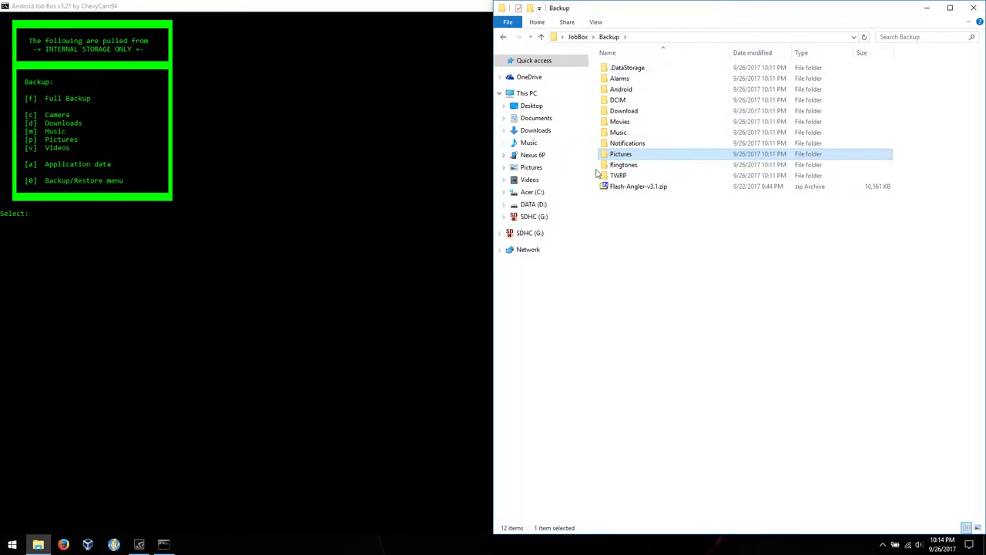
drag(693, 253, 640, 85)
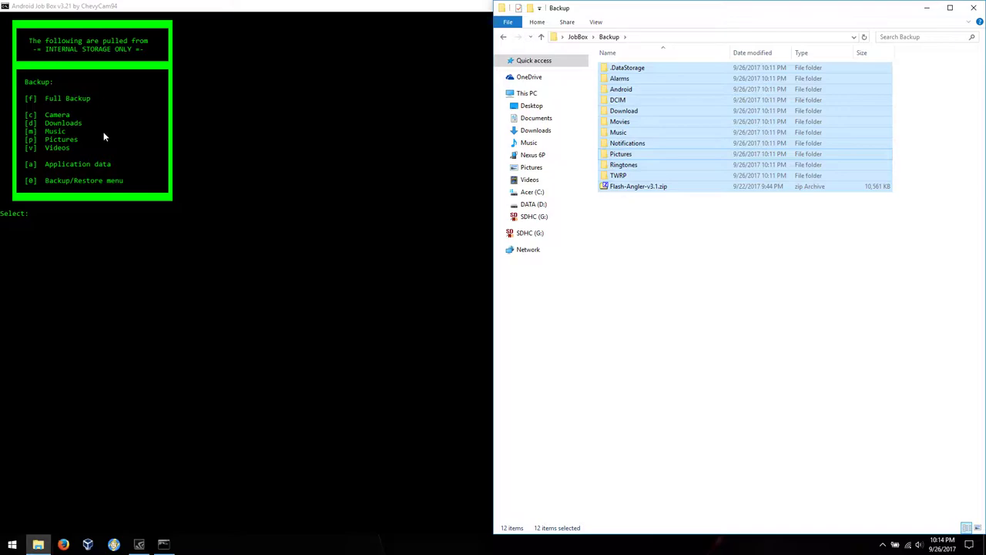
double_click(626, 155)
click(612, 37)
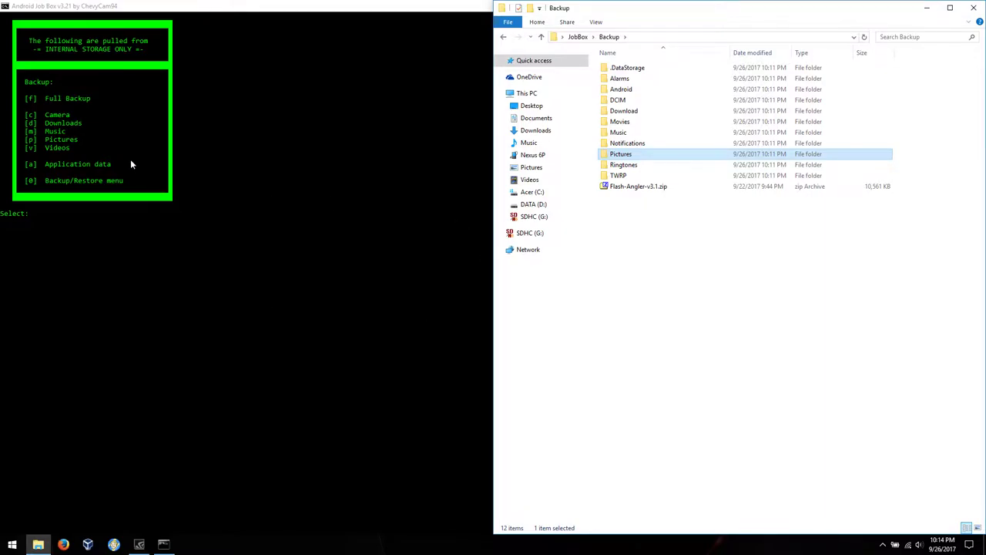
Open the Nexus 6P Internal shared storage, go back to Backup, and bring up the Job Box console.
click(542, 155)
double_click(658, 72)
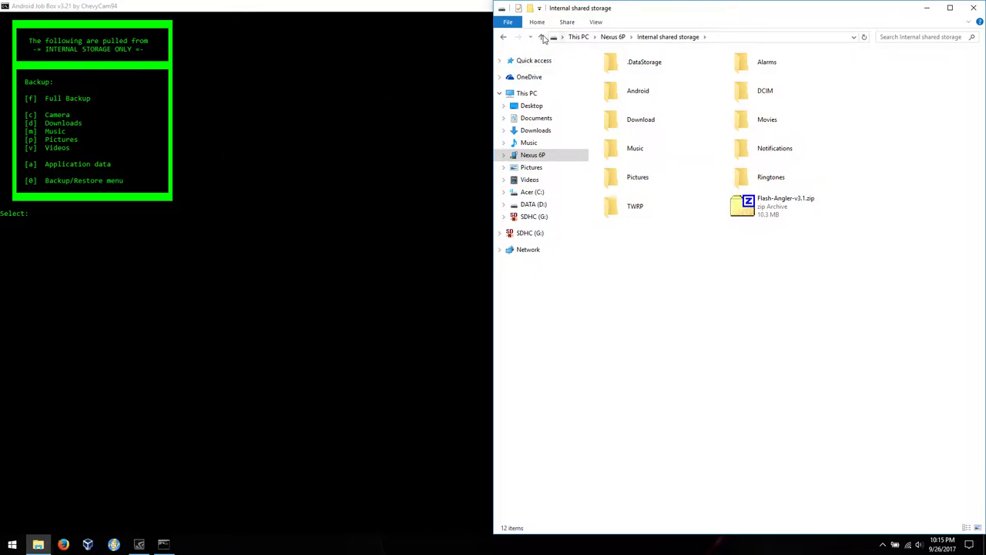
click(503, 38)
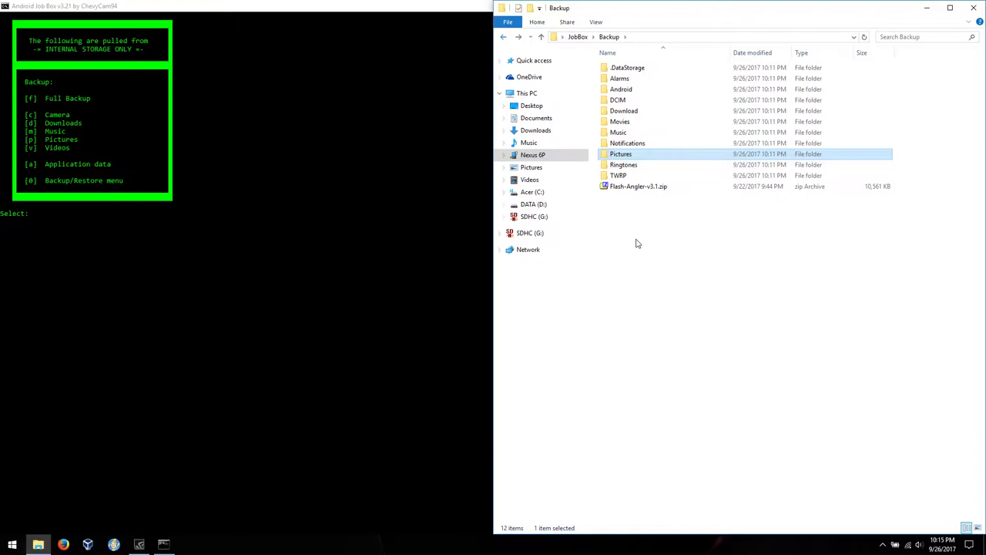
click(323, 185)
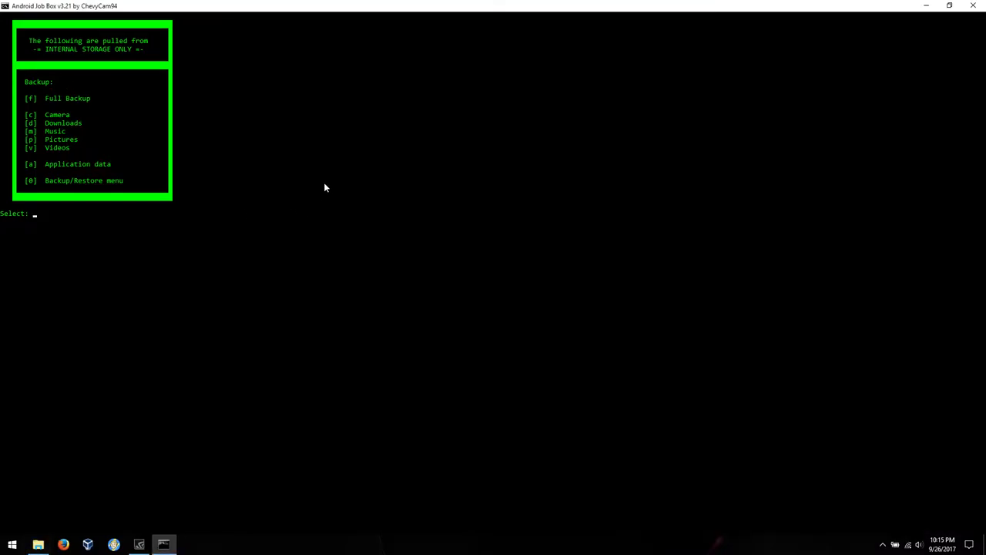
Pick Full Backup again, then back out twice with 0 to the Backup and Restore menu.
text(fd)
key(BackSpace)
key(Return)
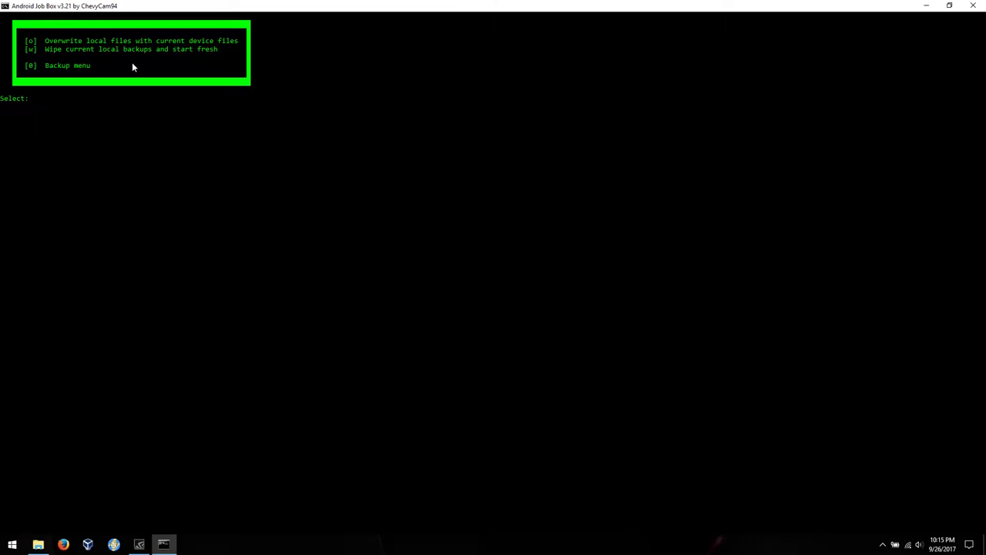
text(0)
key(Return)
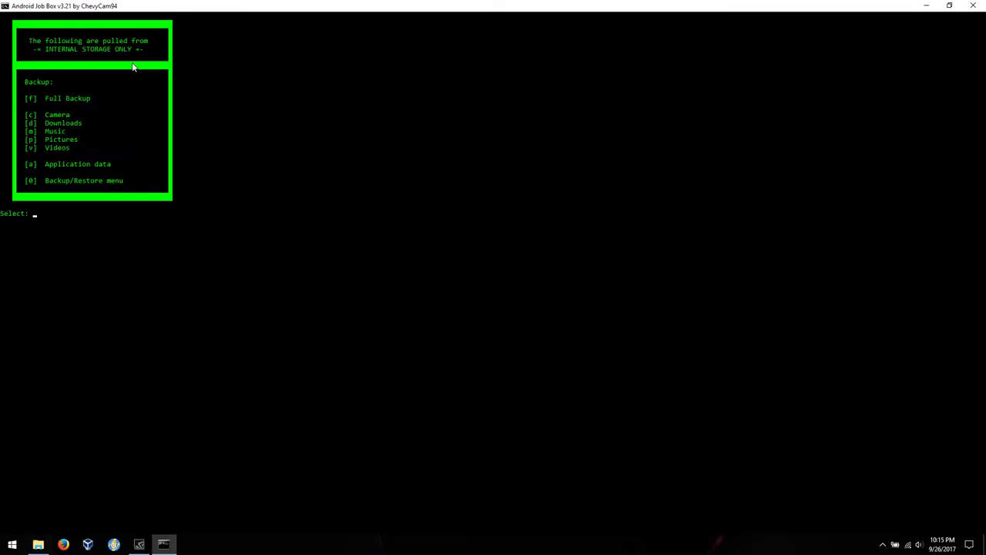
text(0)
key(Return)
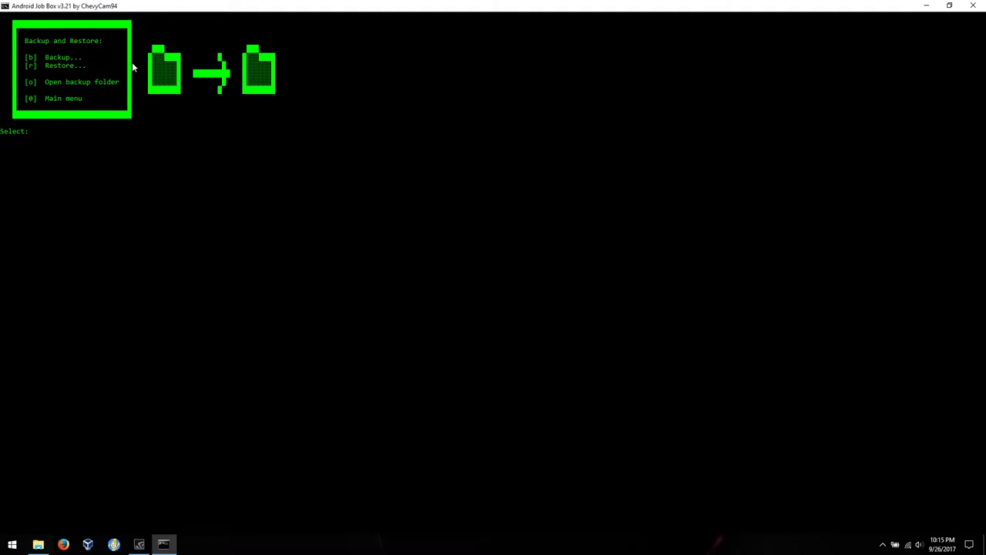
Run a Full Restore (r, f) to internal storage and dismiss the RESTORE COMPLETE message.
text(r)
key(Return)
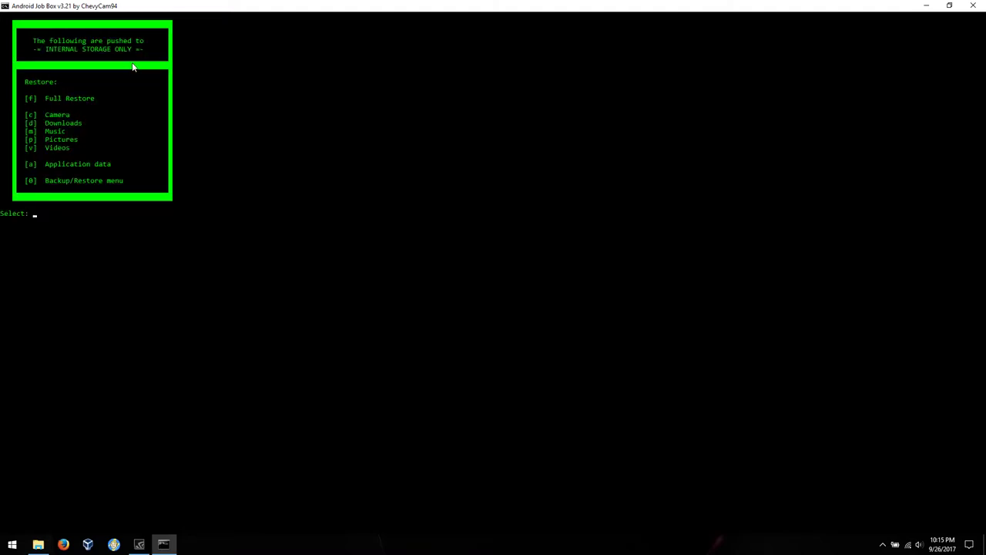
text(f)
key(Return)
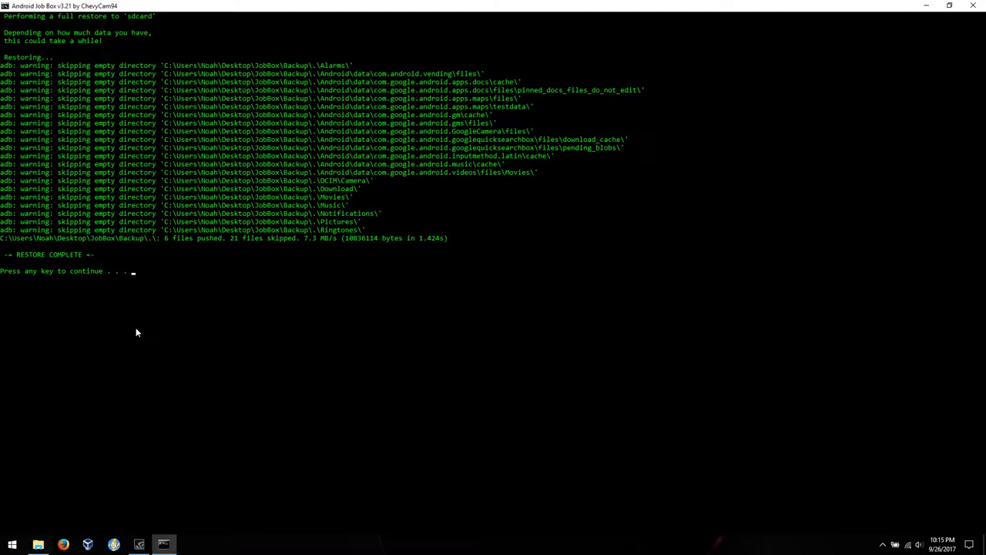
key(Return)
Open Nexus 6P in a new window snapped left and enter its Internal shared storage.
click(38, 544)
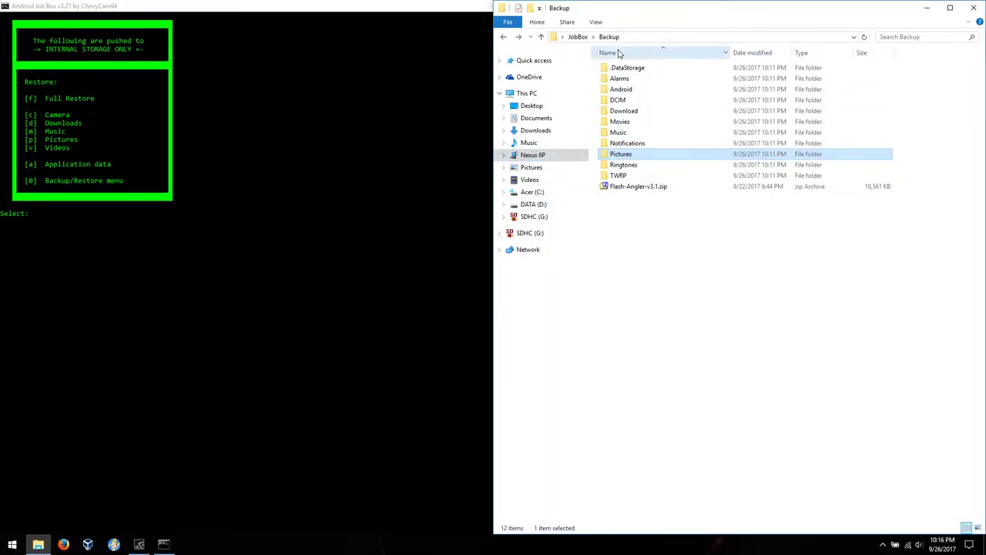
right_click(532, 155)
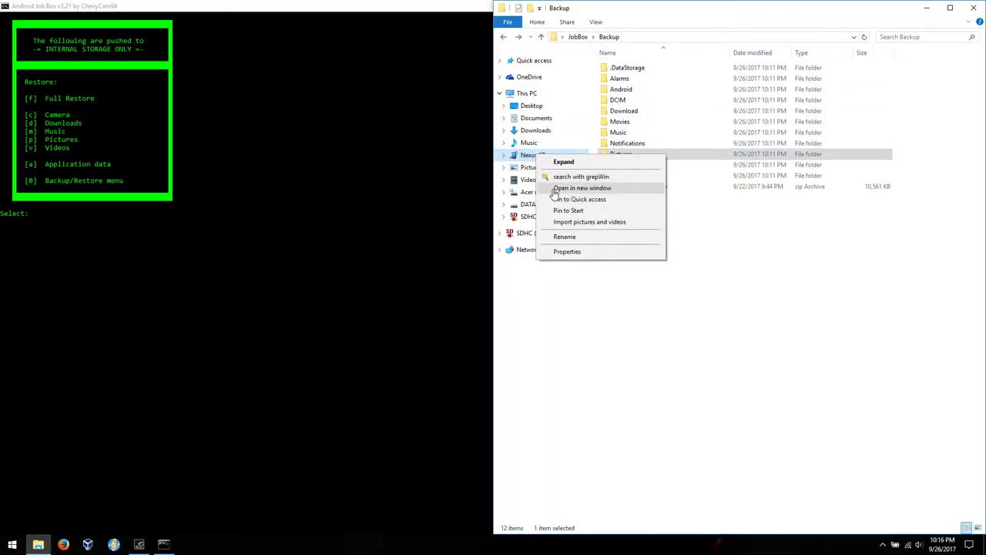
click(555, 188)
drag(408, 23, 2, 25)
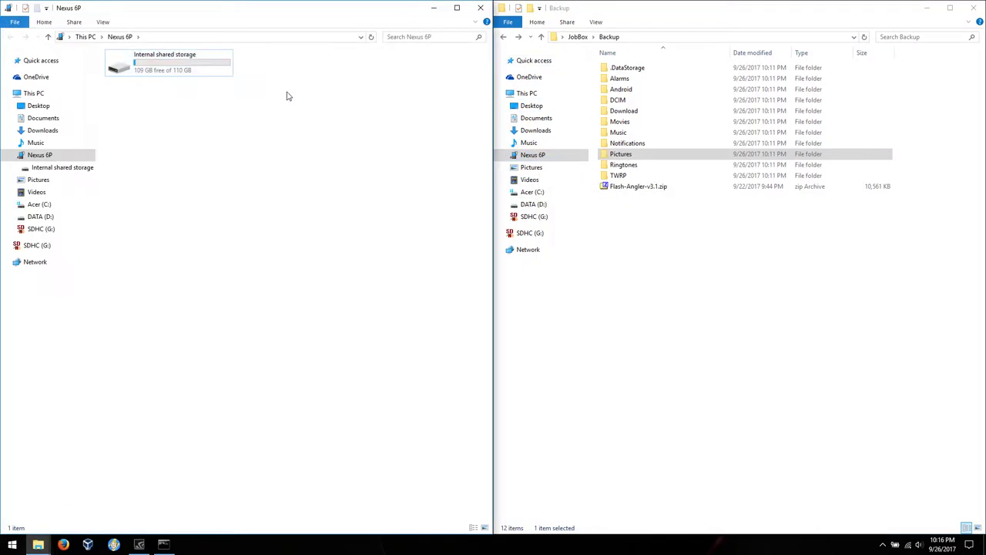
double_click(185, 70)
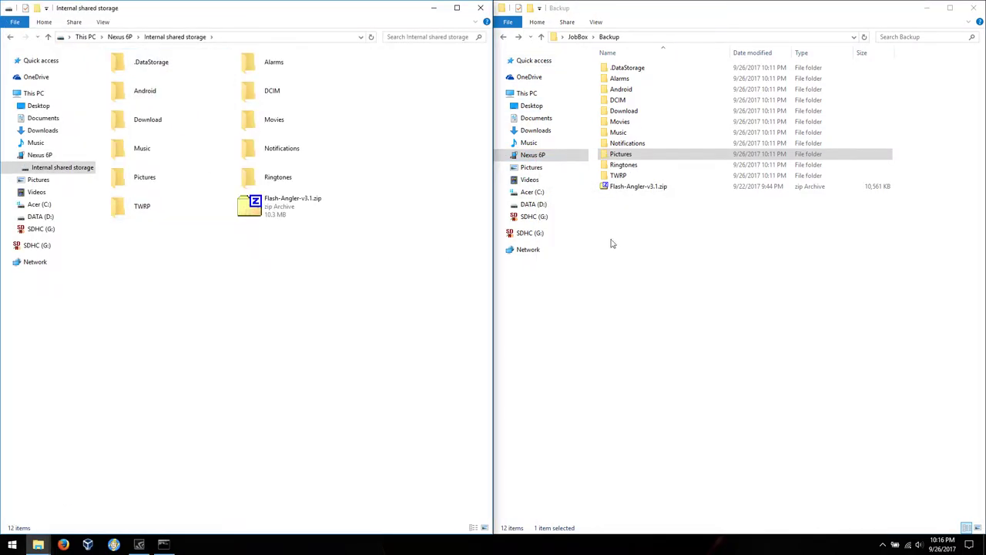
Select everything in both the Backup folder and internal storage, and open Properties for each.
drag(729, 246, 614, 48)
drag(358, 283, 64, 5)
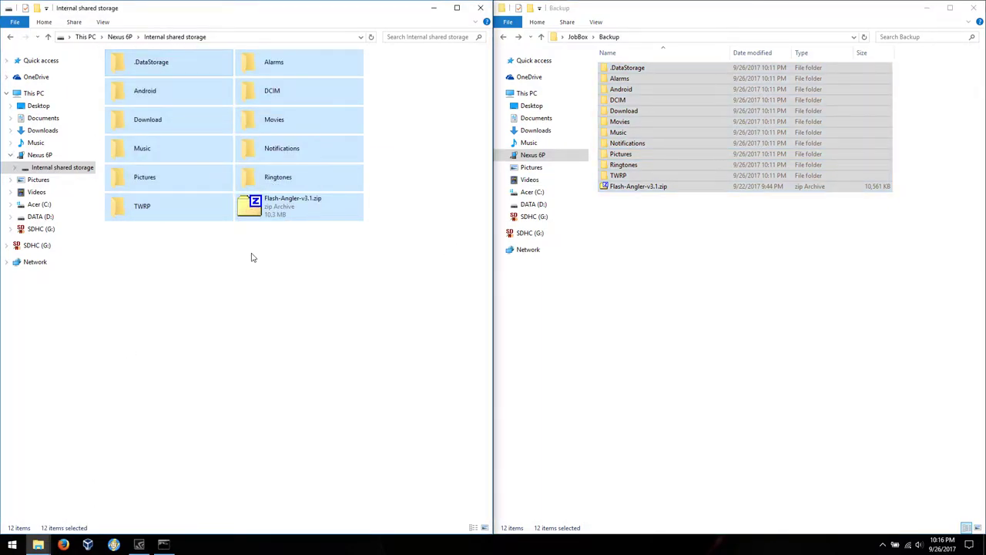
right_click(257, 213)
click(287, 287)
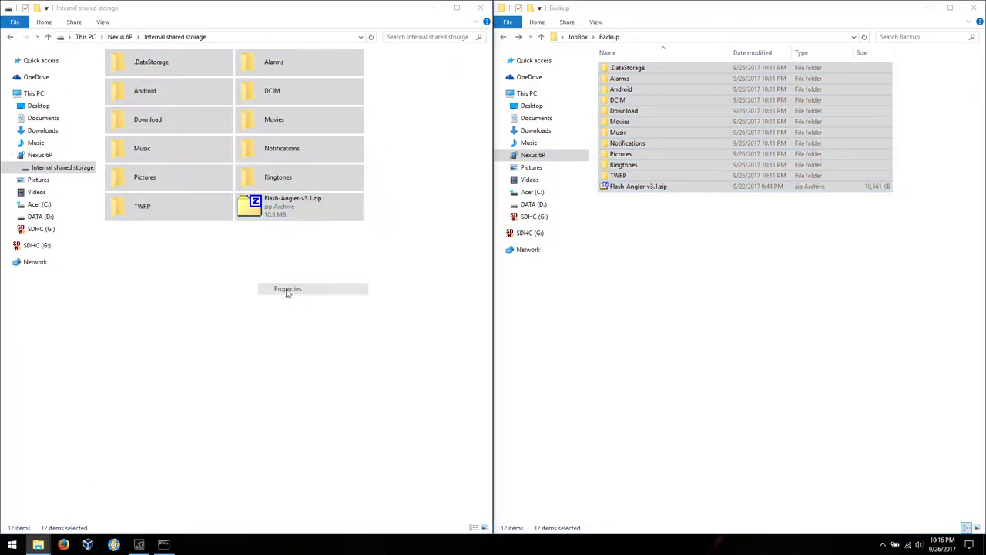
click(638, 165)
right_click(638, 166)
click(671, 372)
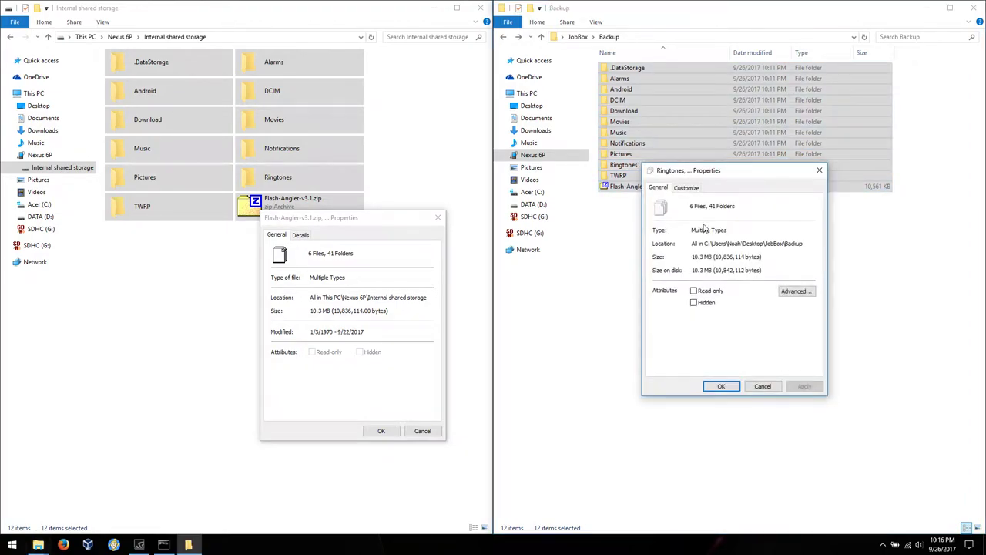
Compare both Properties side by side at 6 files and 41 folders, then close them both.
drag(697, 176, 596, 221)
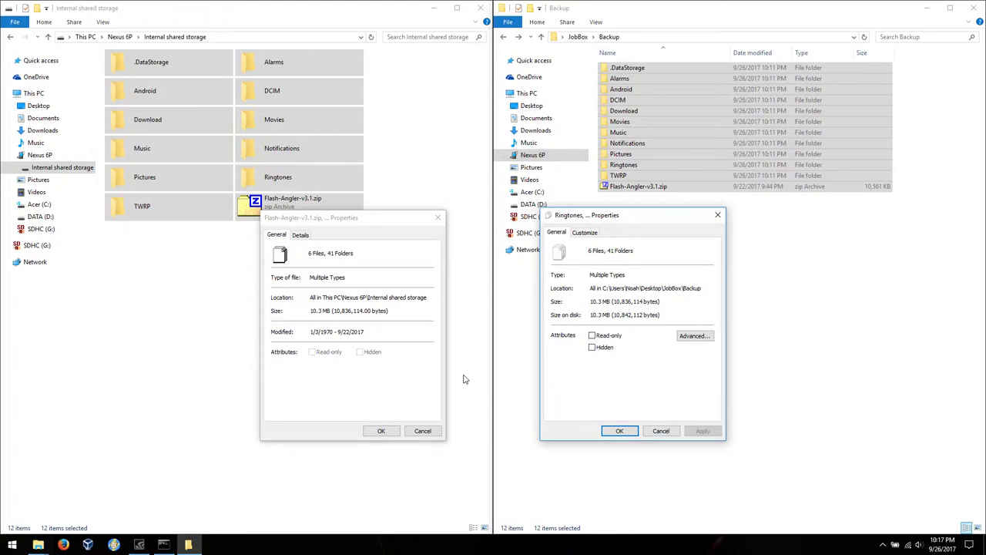
click(382, 431)
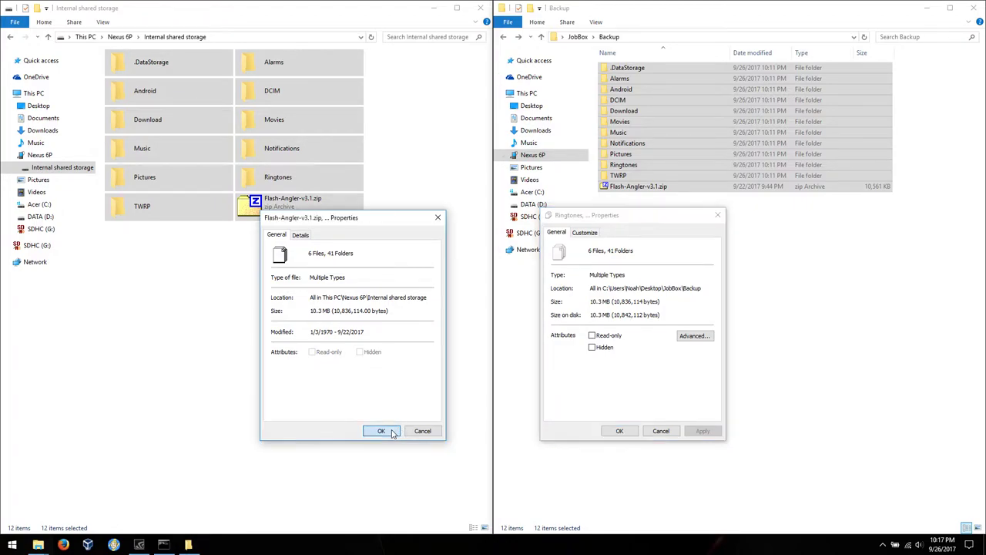
click(620, 431)
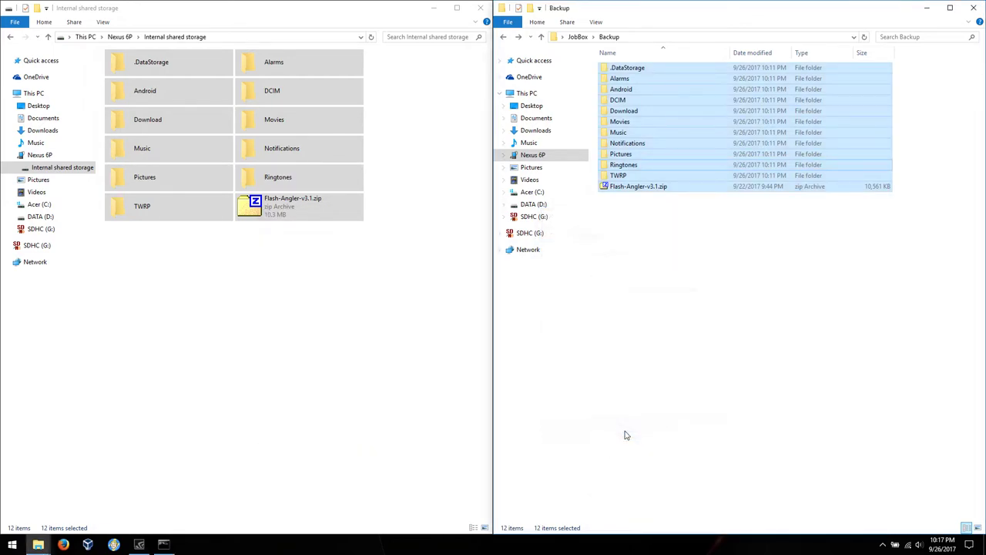
click(163, 544)
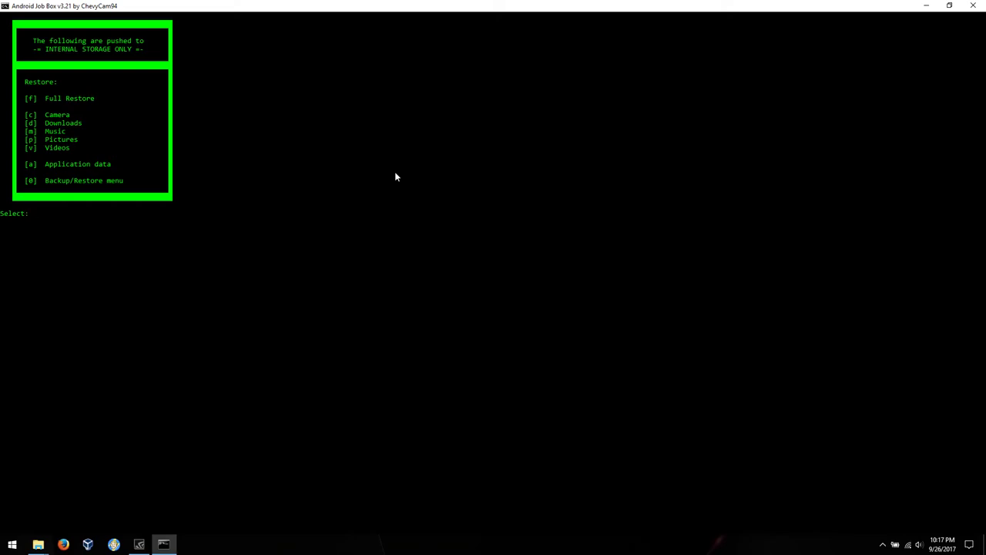
Back out to the Job Box main menu with 0 twice and open Optimizations (5).
text(0)
key(Return)
text(0)
key(Return)
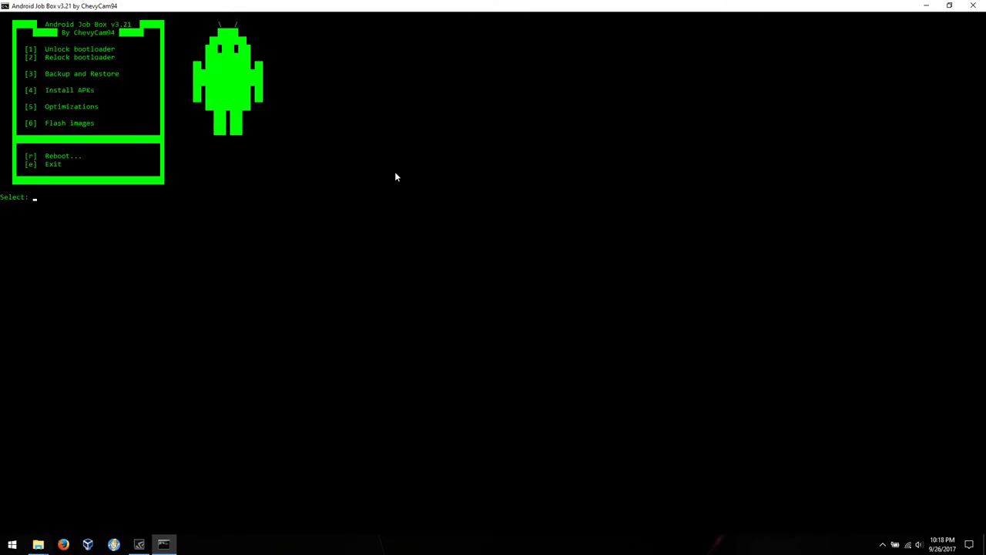
text(5)
key(Return)
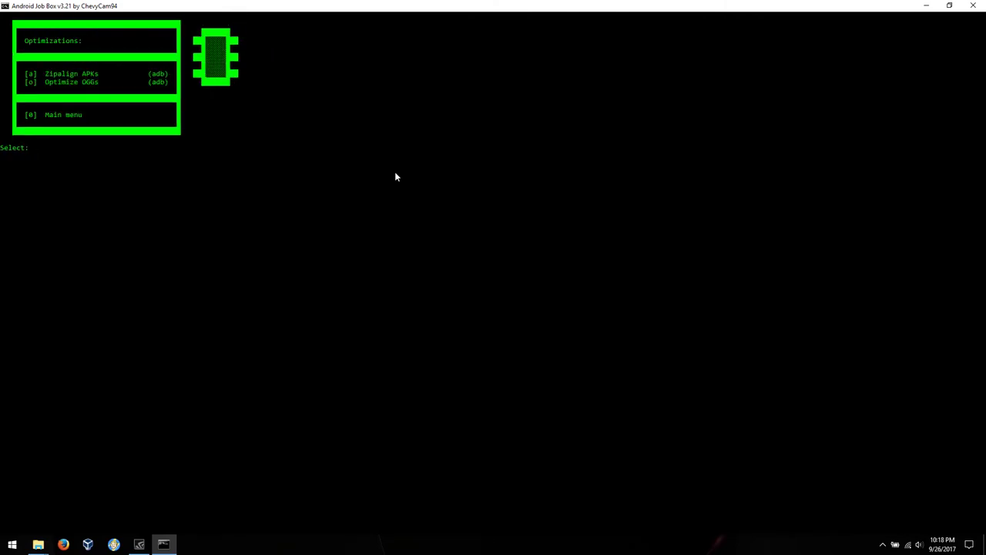